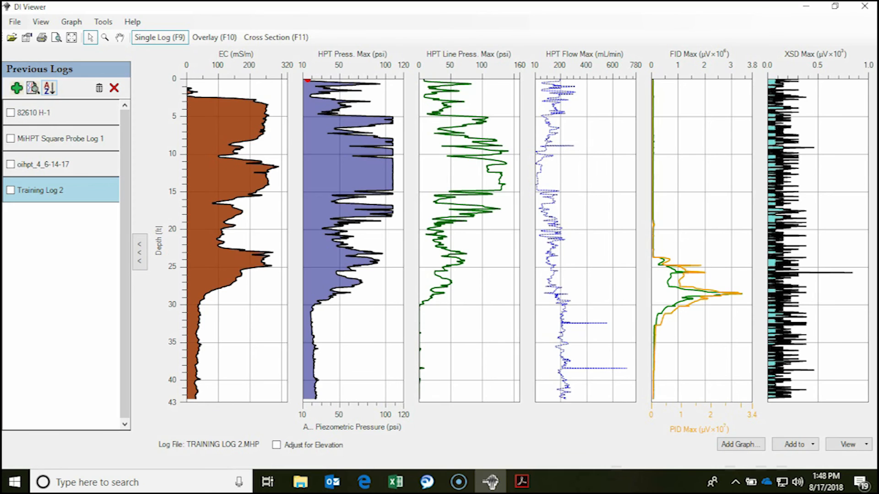
- Display the 82610 H-1 log as a single log and add it to the overlay
left_click(48, 118)
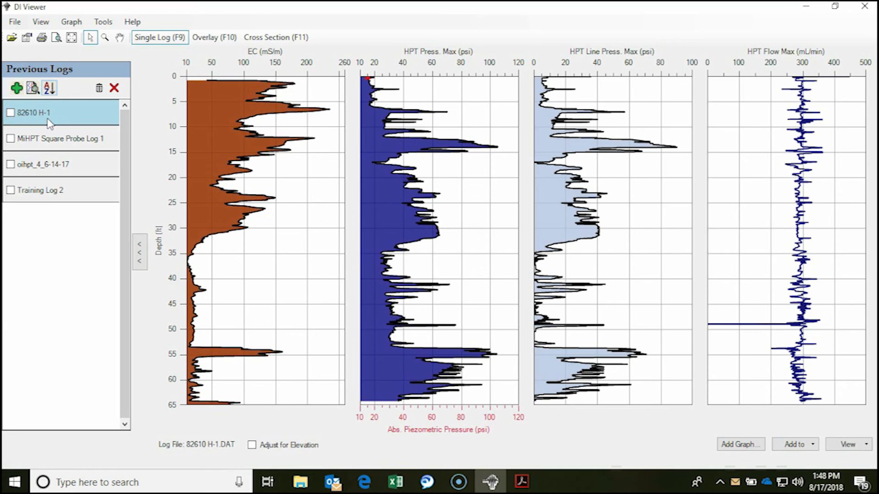
mouse_move(190, 271)
left_click(170, 279)
right_click(90, 117)
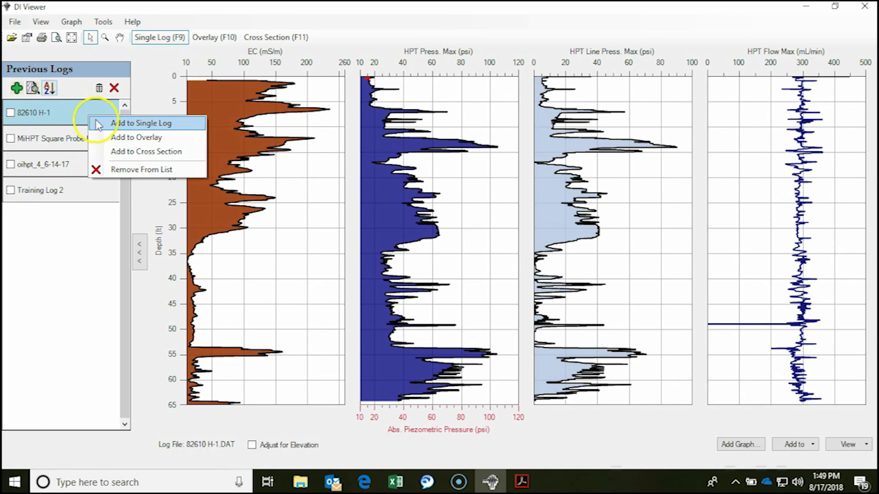
left_click(116, 139)
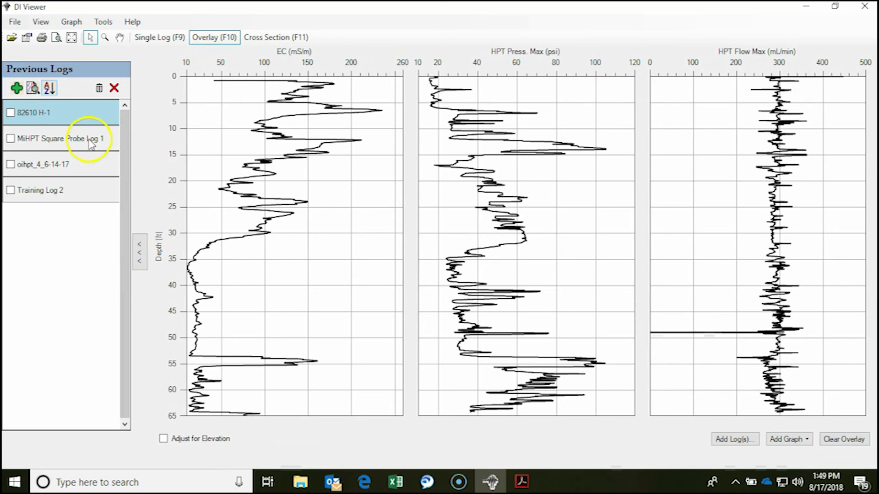
- Add MiHPT Square Probe Log 1, without its previous piezometric pressure points, and oihpt_4_6-14-17 to the overlay
right_click(91, 143)
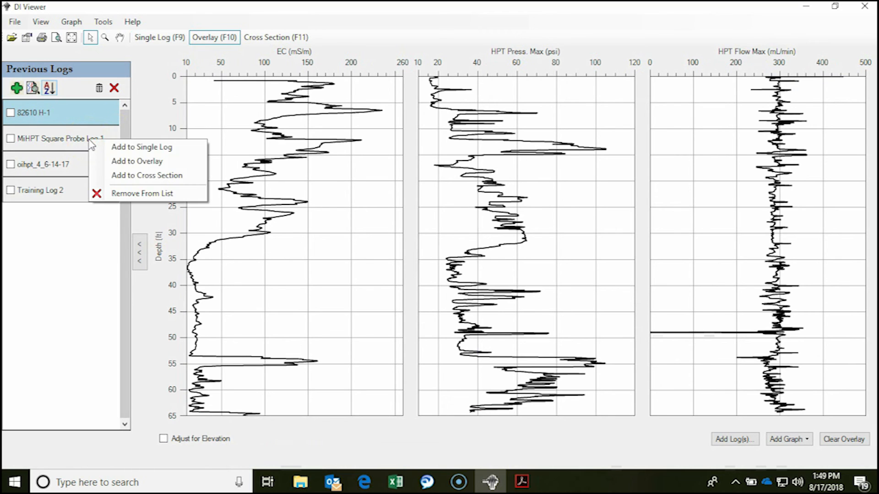
left_click(118, 162)
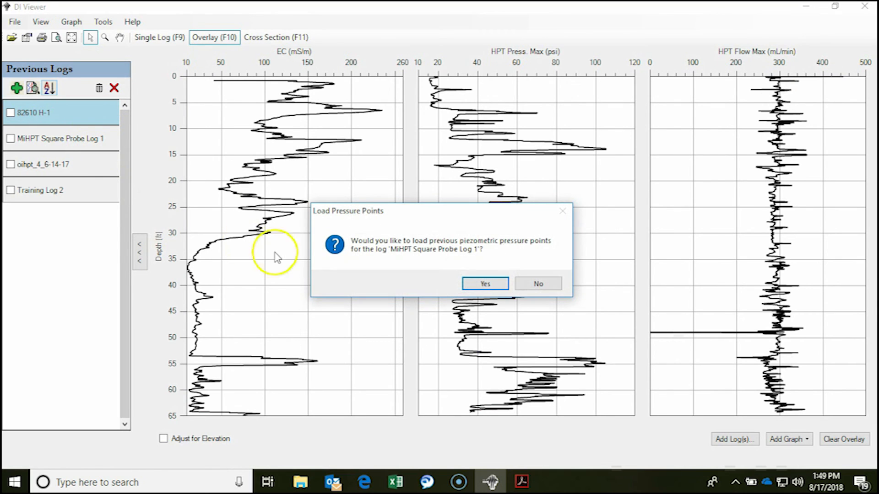
left_click(536, 284)
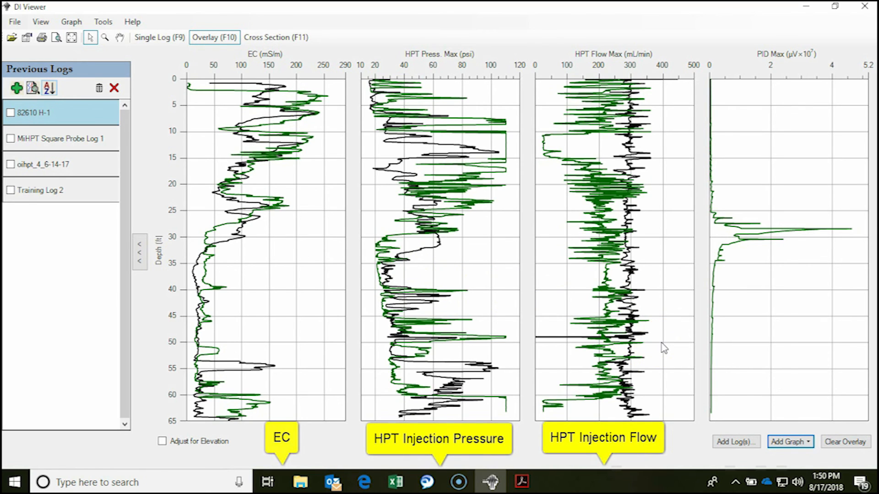
mouse_move(733, 246)
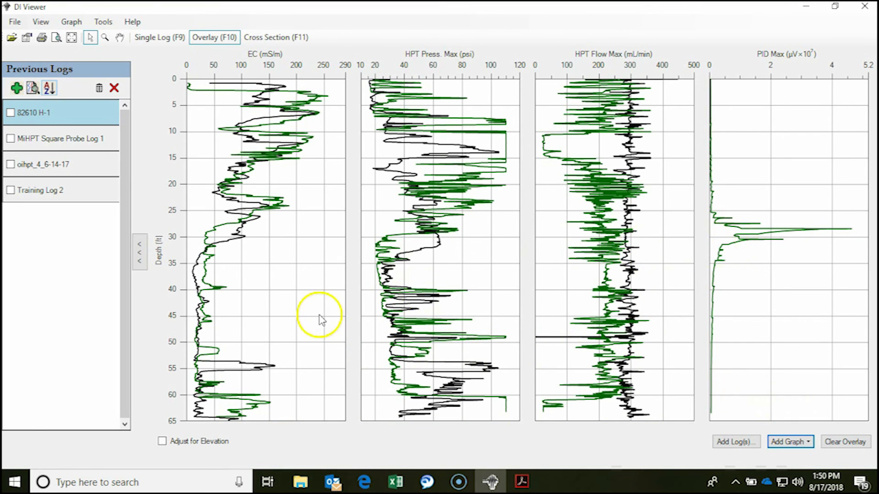
right_click(91, 167)
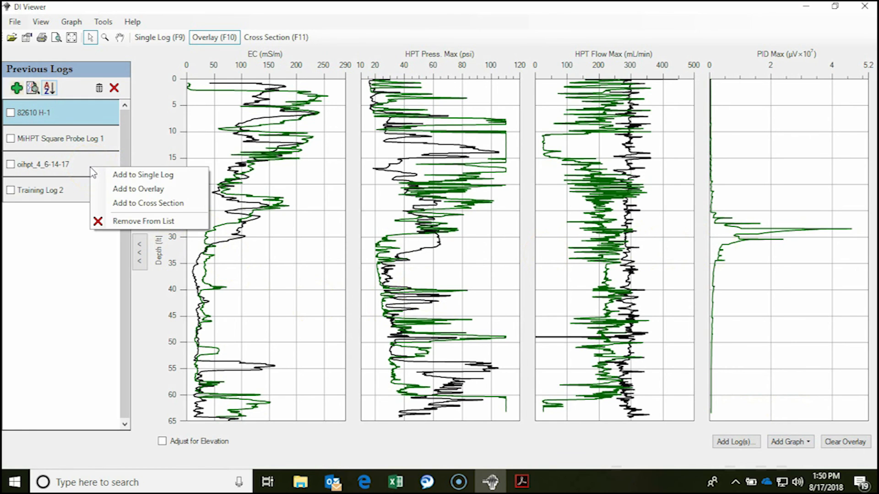
left_click(132, 194)
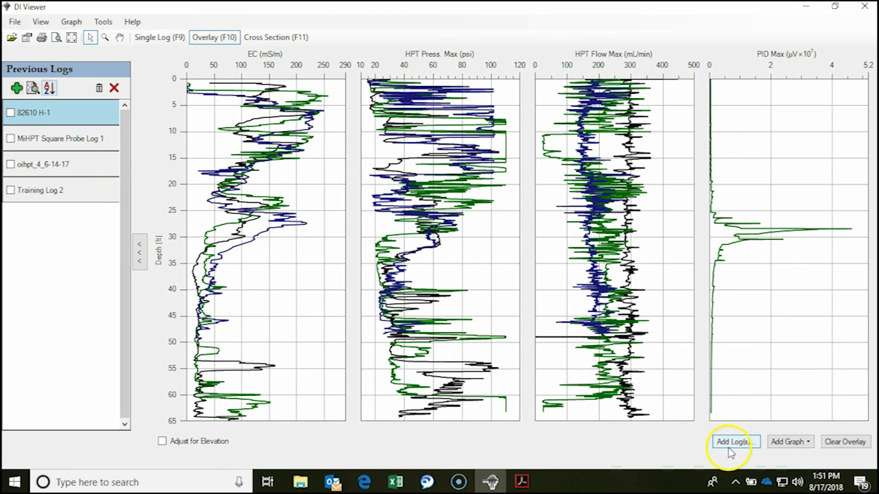
- Add a Fluorescence graph to the overlay
mouse_move(624, 377)
left_click(787, 441)
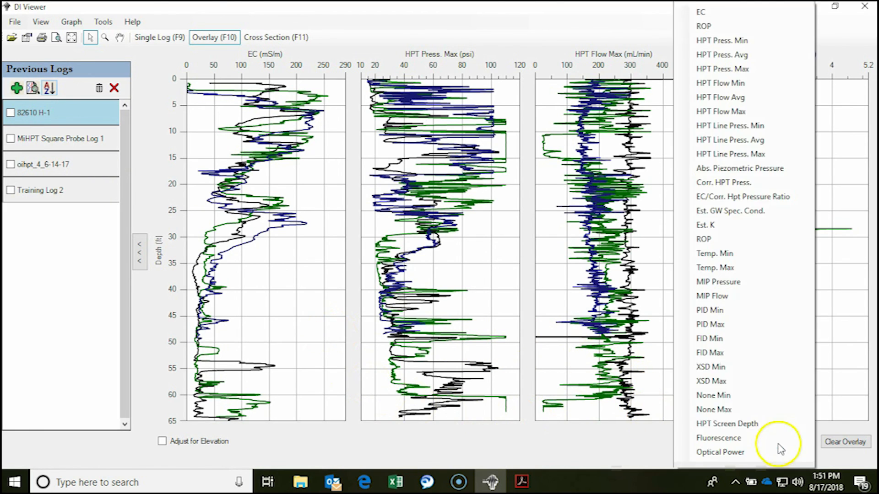
left_click(783, 437)
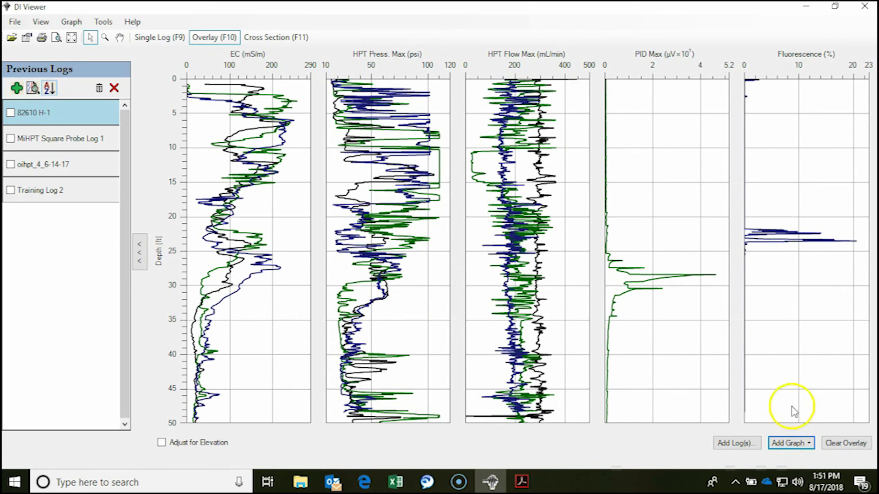
- Build a cross section from Training Log 2, oihpt_4_6-14-17, MiHPT Square Probe Log 1 and 82610 H-1, and display it
mouse_move(859, 243)
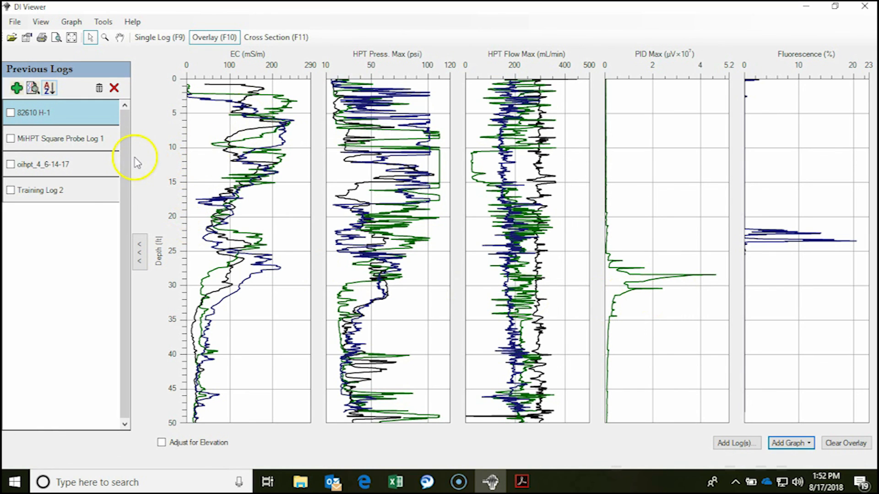
right_click(55, 192)
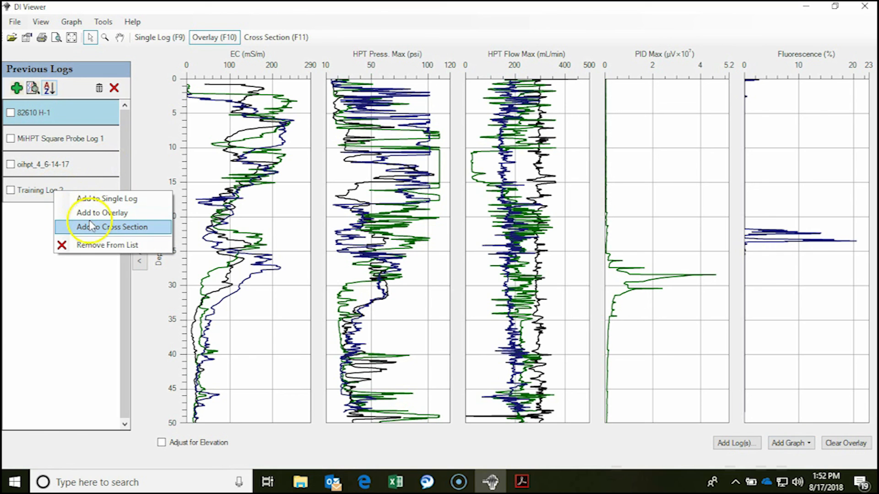
left_click(93, 228)
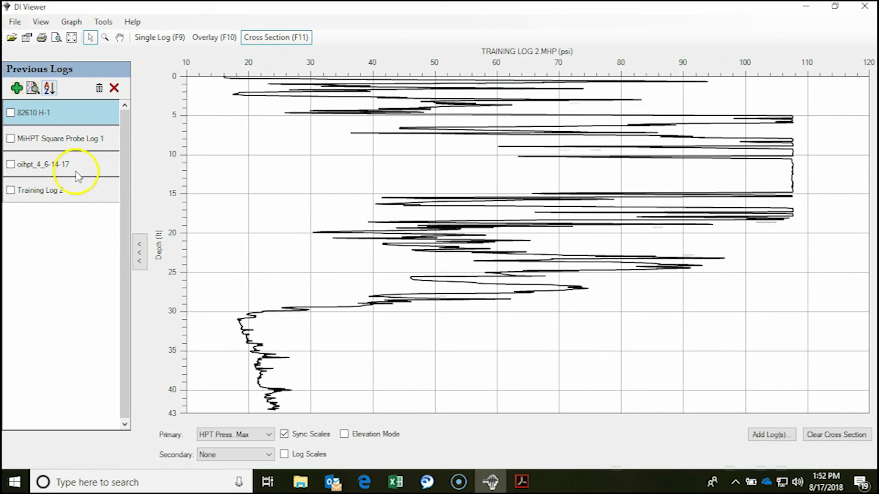
right_click(77, 172)
left_click(92, 188)
right_click(97, 118)
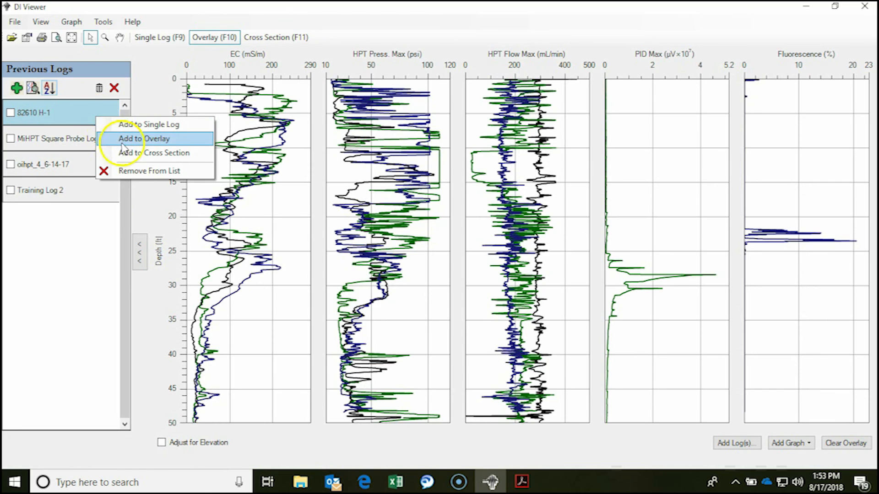
left_click(130, 141)
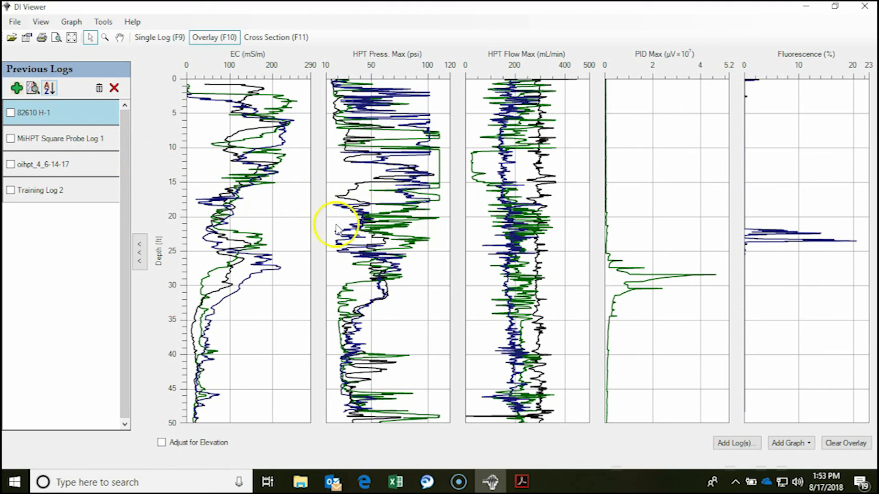
key("F11")
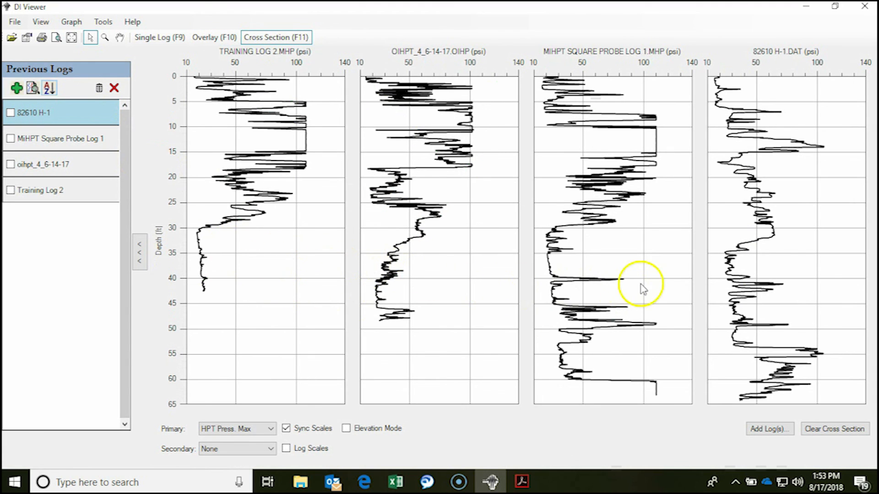
- Set the cross section's primary graph to EC and its secondary graph to PID Max
left_click(266, 429)
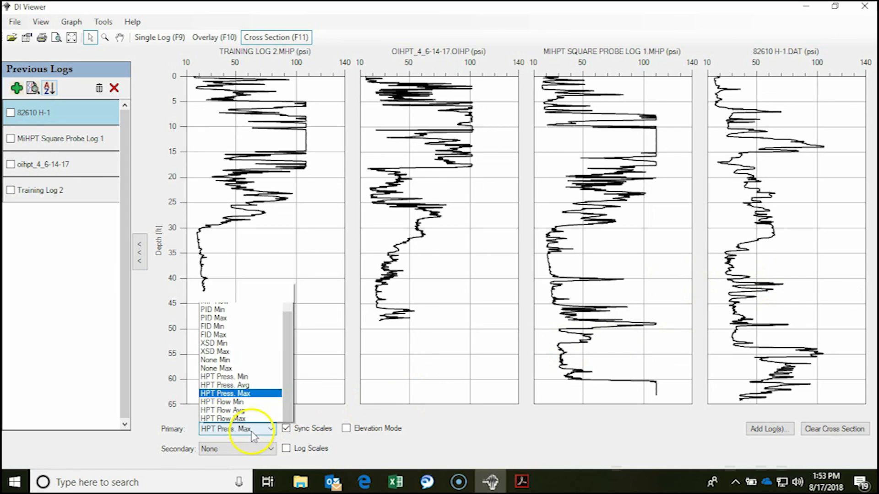
scroll(274, 197, "up", 2)
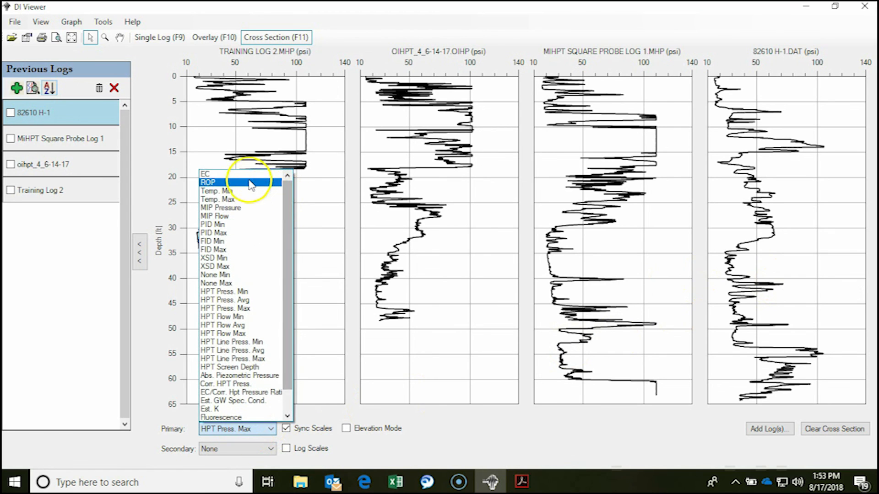
left_click(234, 180)
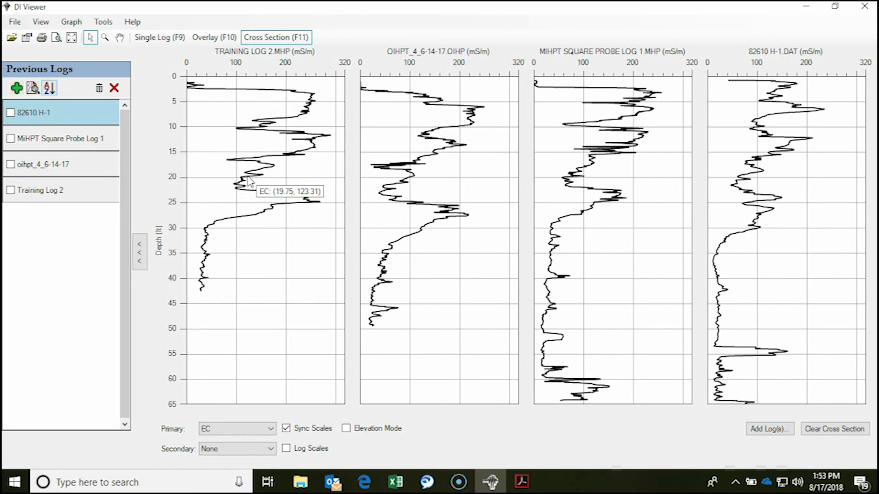
left_click(270, 450)
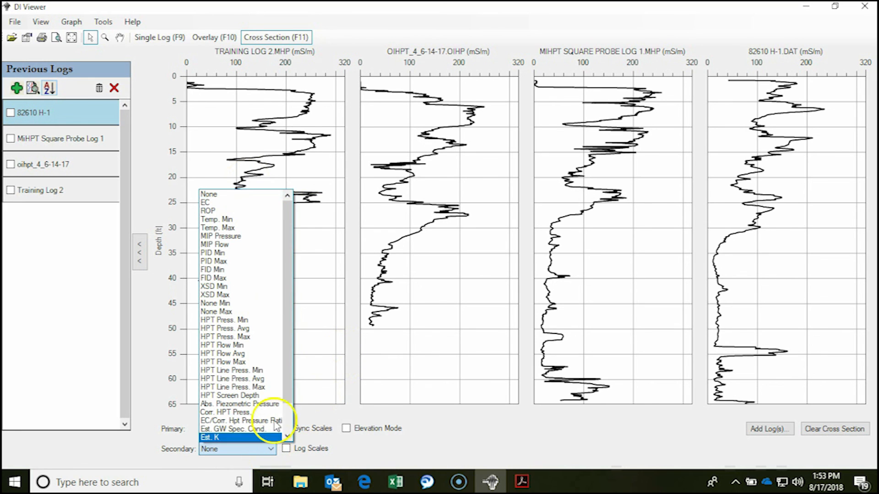
left_click(260, 265)
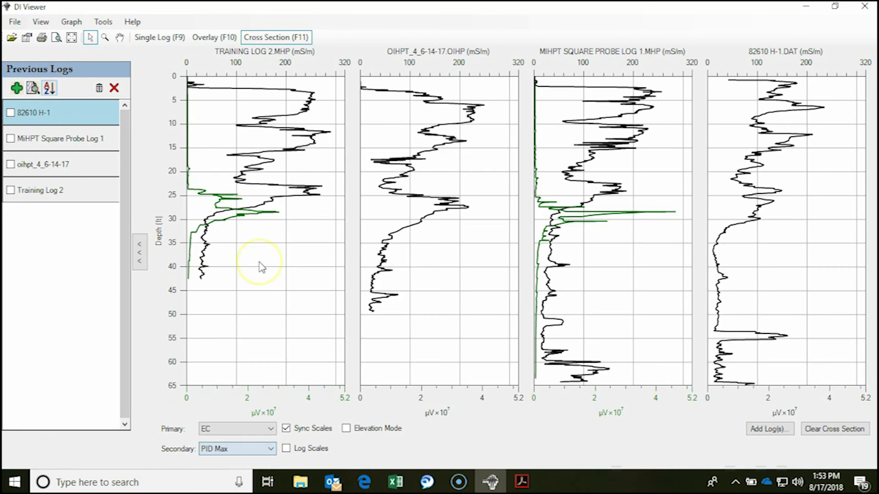
- Turn on elevation mode for the cross section and move the log elevation dialog away from the graphs
mouse_move(629, 217)
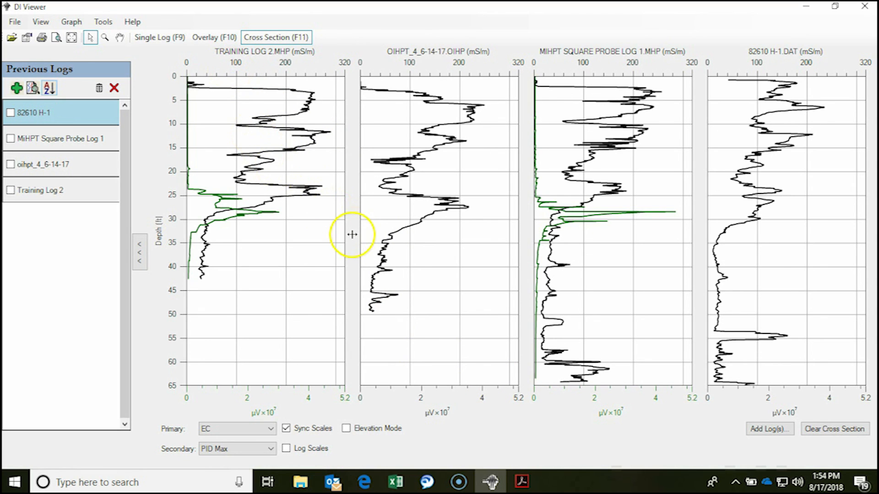
left_click(346, 428)
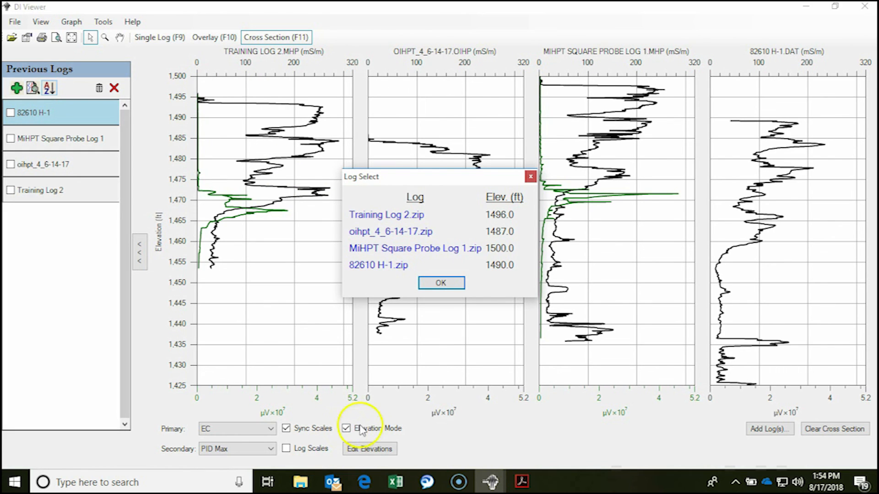
left_click_drag(441, 178, 330, 256)
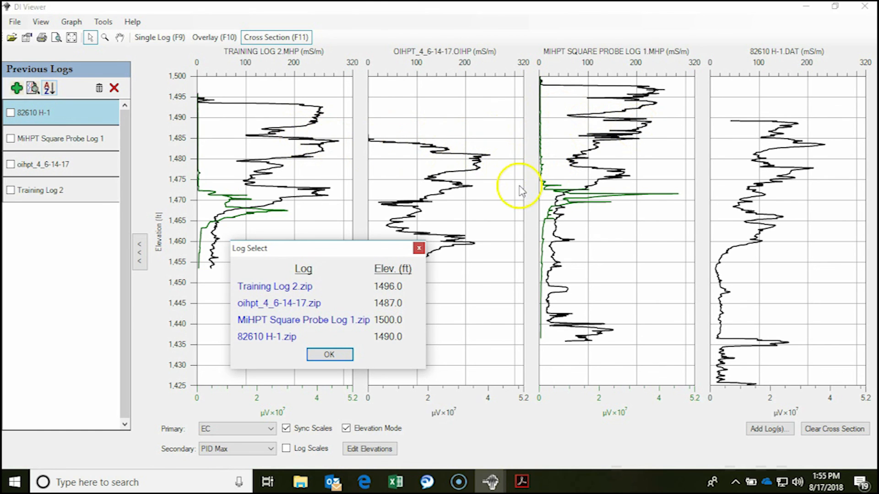
- Set the elevation of Training Log 2 to 1503 ft and accept the log elevations
left_click(270, 288)
type("14")
type("503")
key("Return")
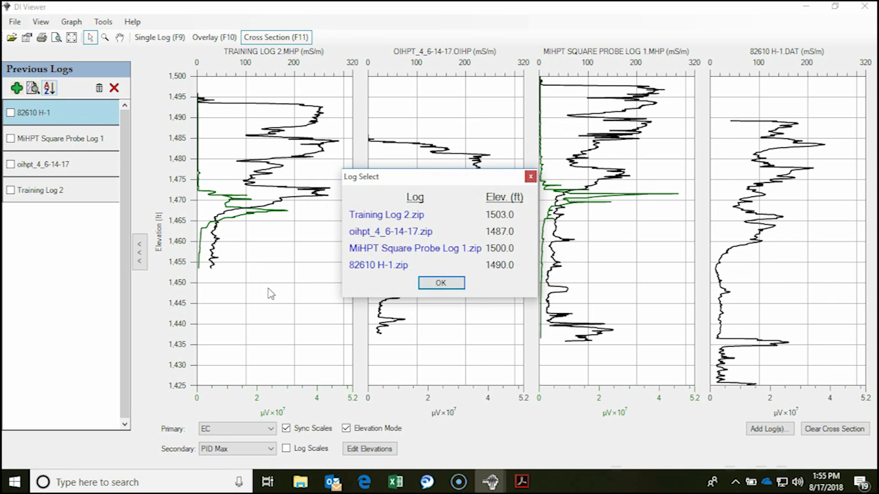
left_click(438, 283)
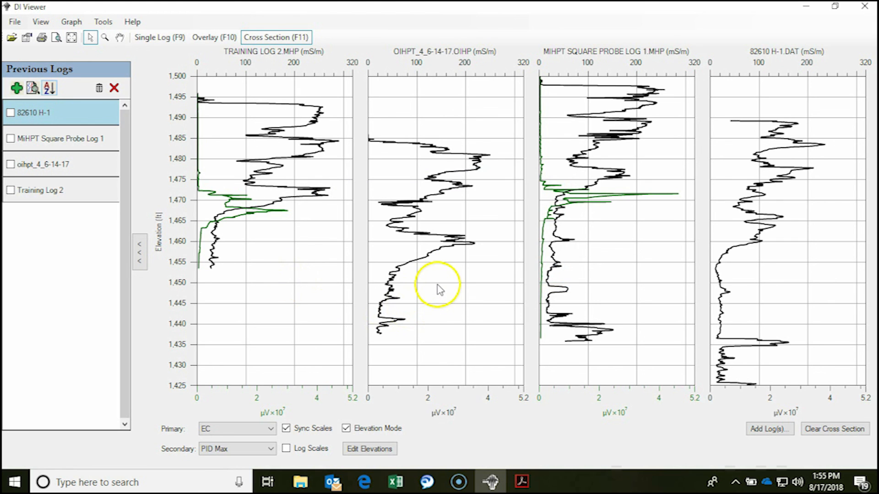
- Switch elevation mode off and on again to redraw the cross section, accepting the listed elevations
left_click(346, 429)
left_click(346, 428)
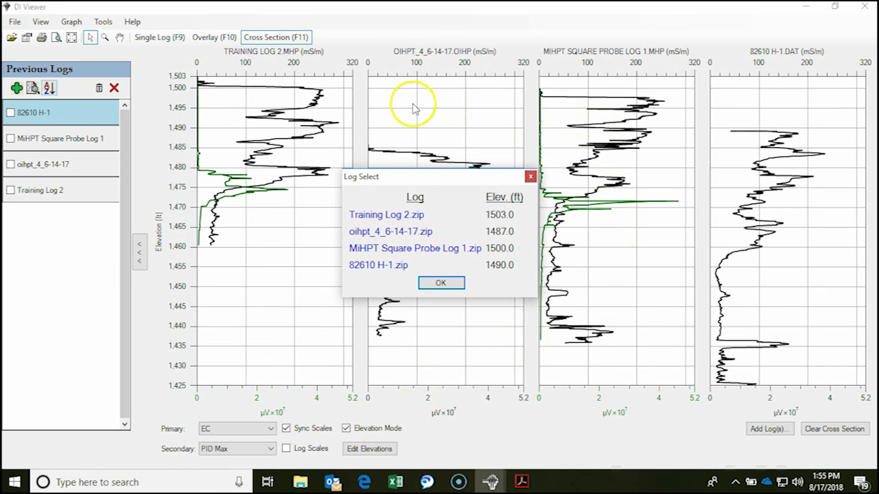
key("Return")
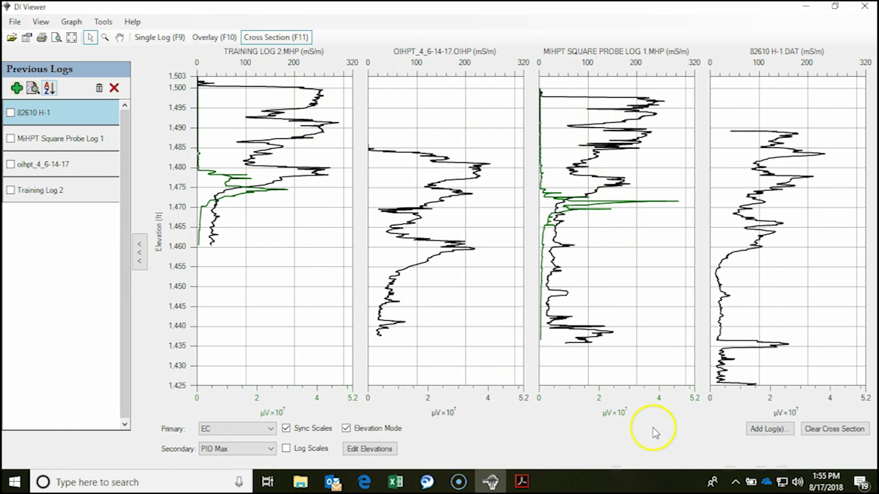